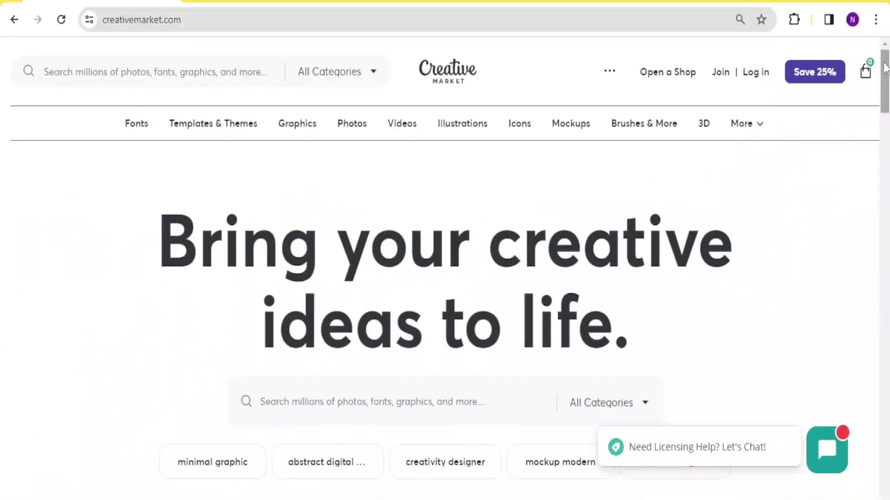
Step: Open the Affiliate Partner Benefits page from the site footer
drag(885, 69, 834, 471)
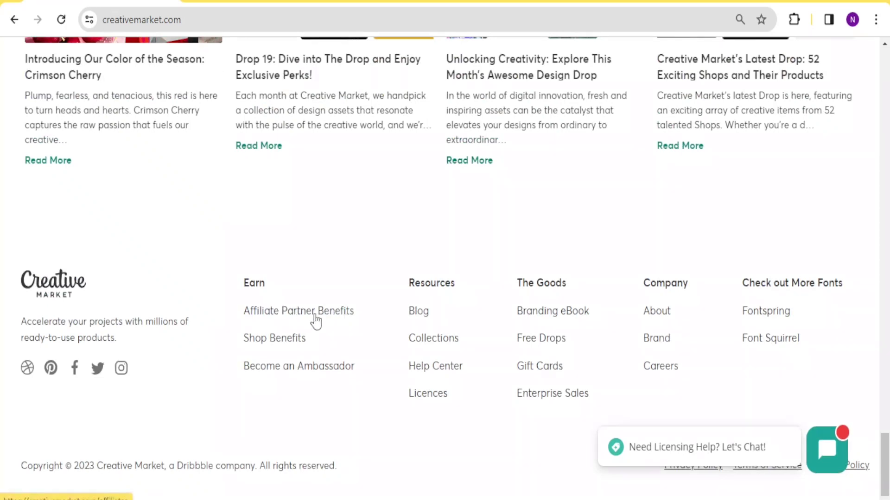
click(296, 313)
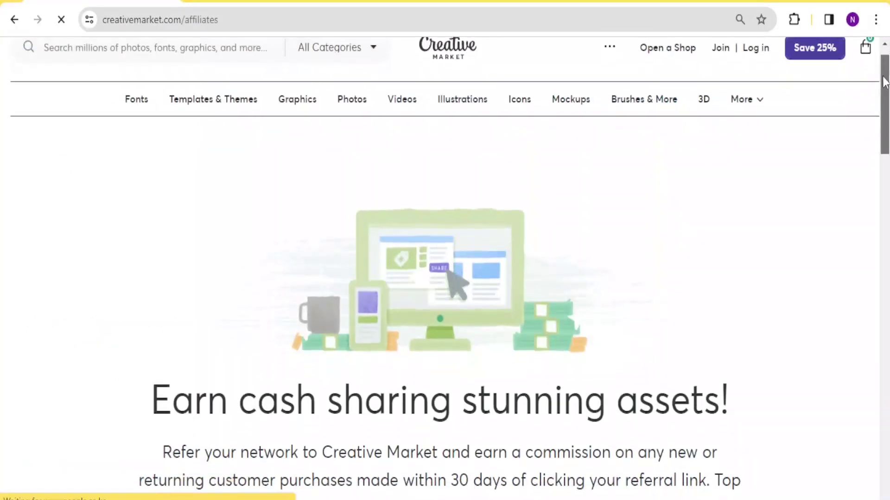
drag(884, 79, 884, 112)
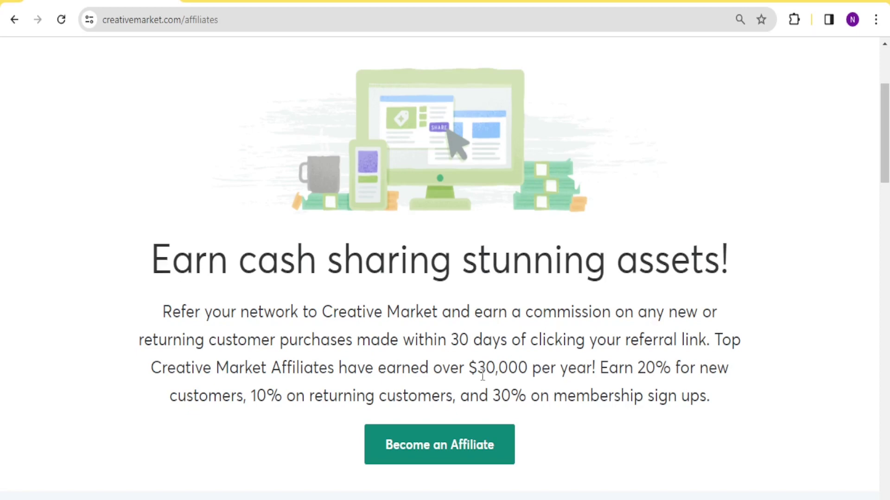
Step: Highlight the $30,000 yearly earnings, 20% new-customer, returning-customer and 30% membership commission figures
drag(470, 368, 534, 360)
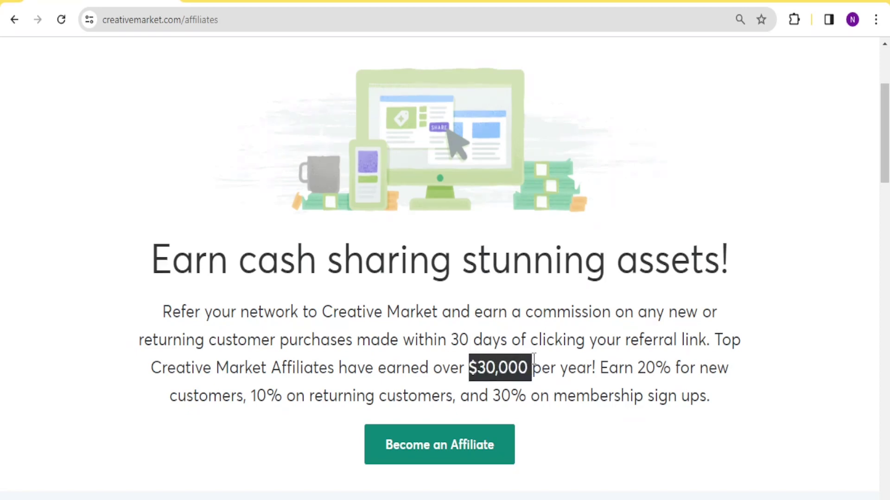
drag(599, 364, 670, 364)
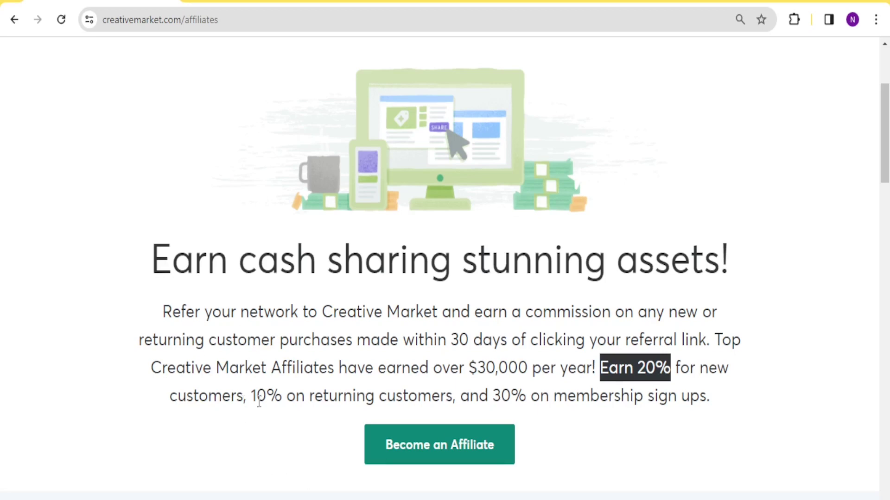
drag(258, 399, 457, 400)
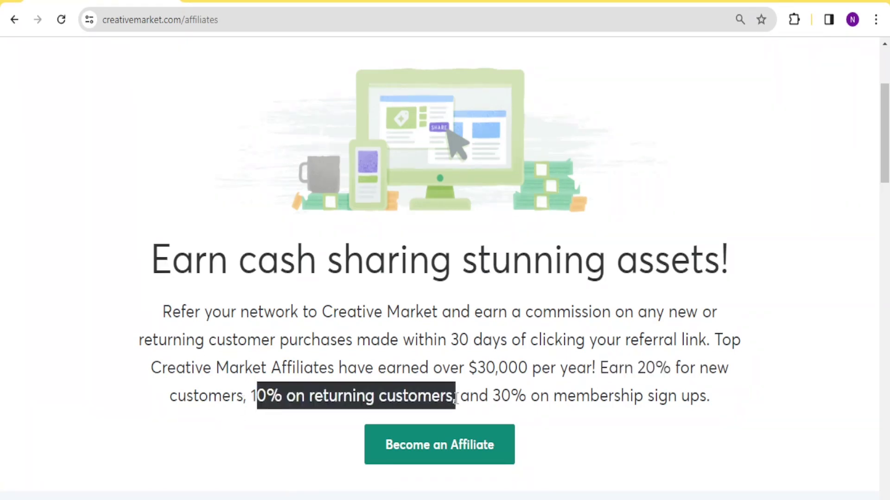
drag(494, 396, 705, 411)
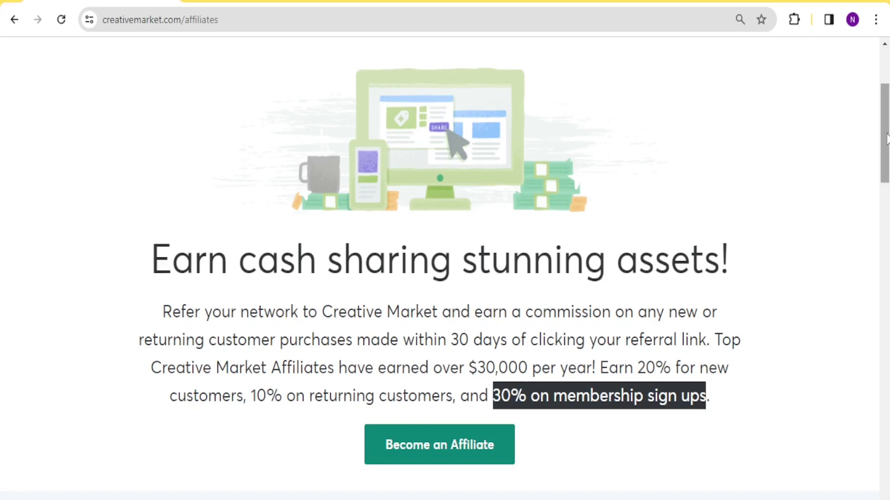
drag(884, 133, 886, 281)
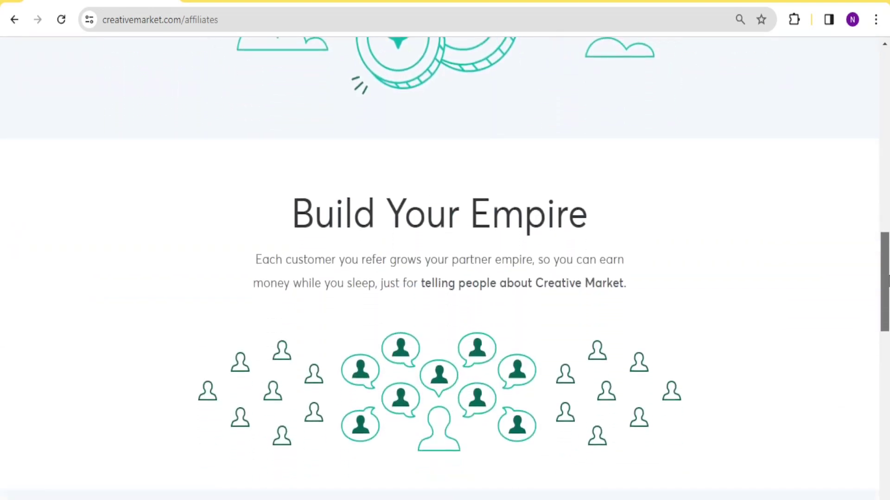
drag(887, 280, 888, 281)
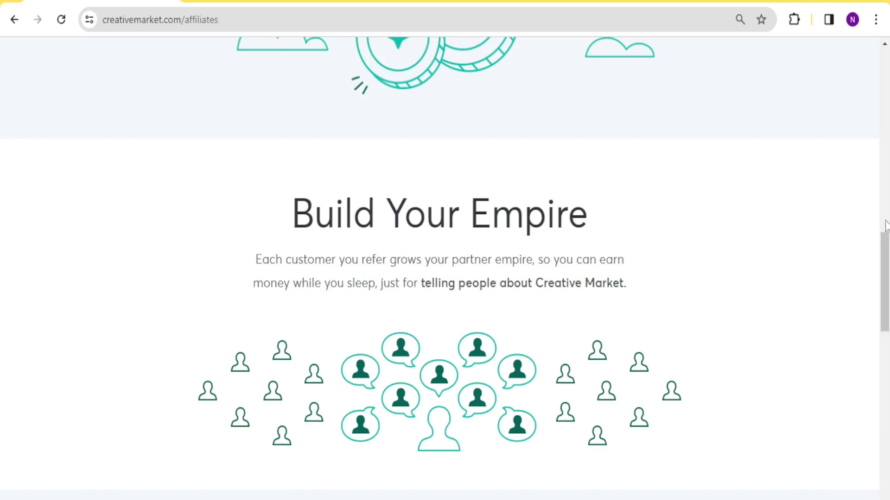
drag(884, 252, 883, 300)
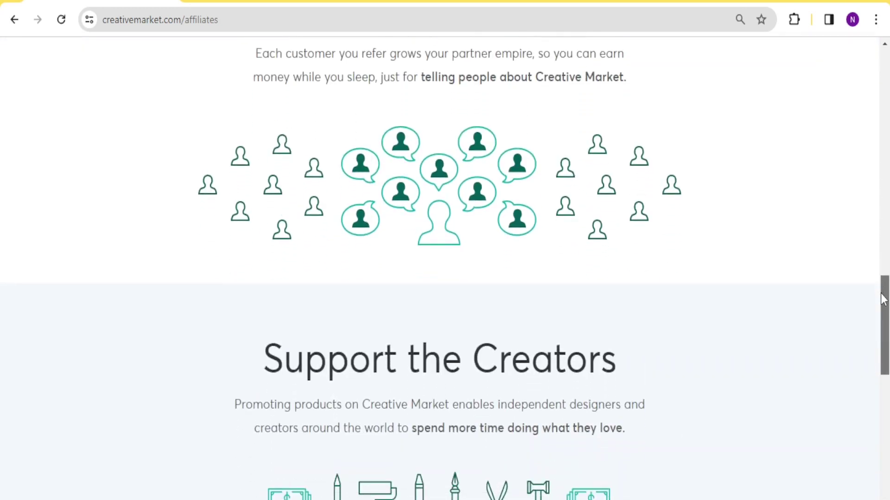
drag(883, 299, 886, 343)
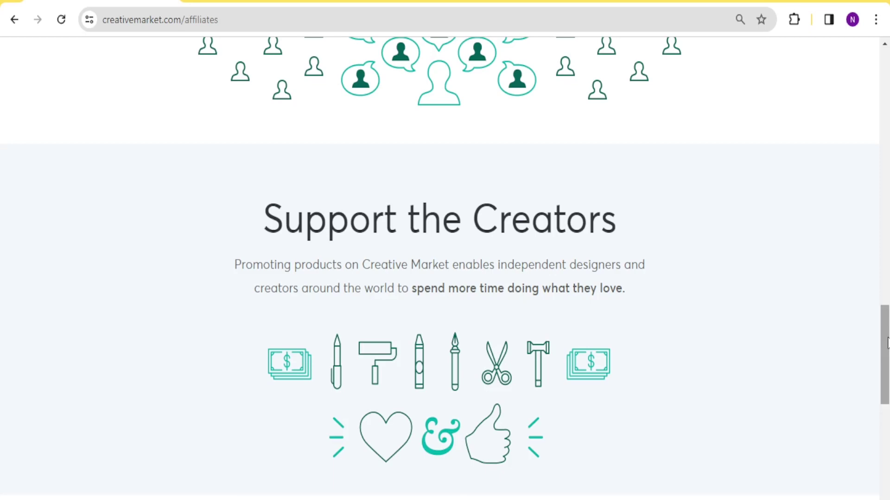
drag(887, 342, 887, 354)
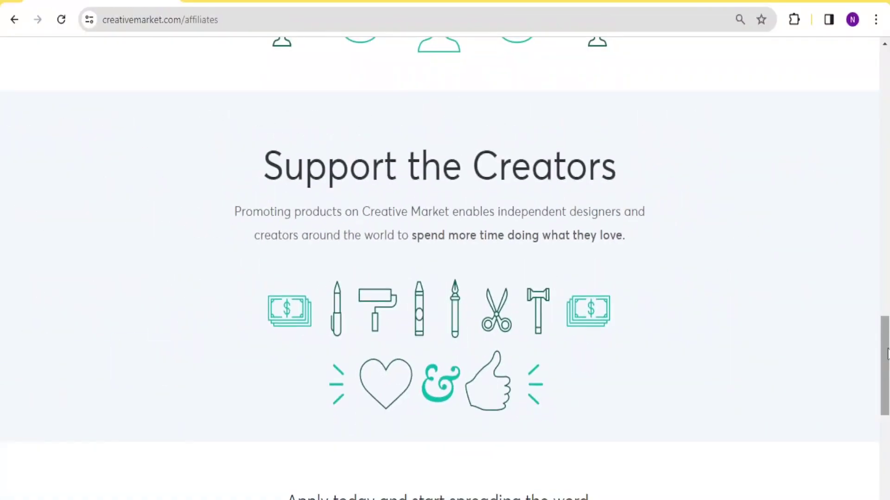
click(888, 351)
drag(887, 353, 878, 431)
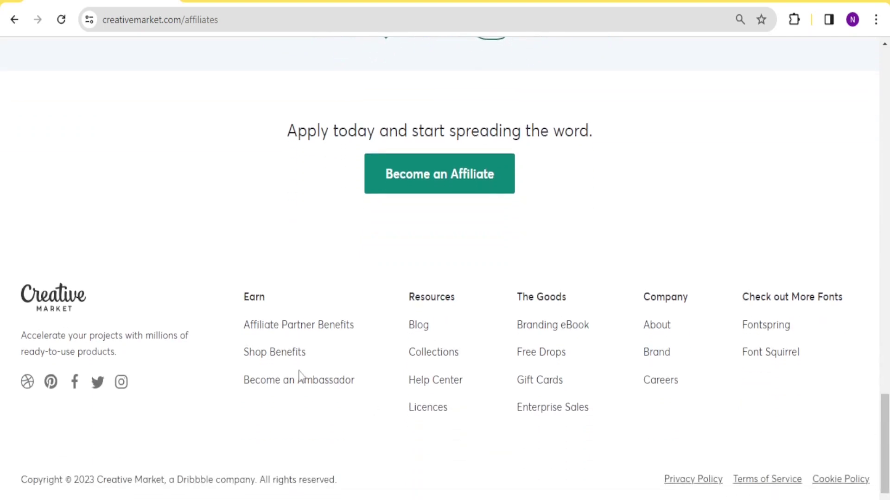
Step: Review the Shop Benefits sell page's tools and seller categories, then choose Open a Shop
click(284, 364)
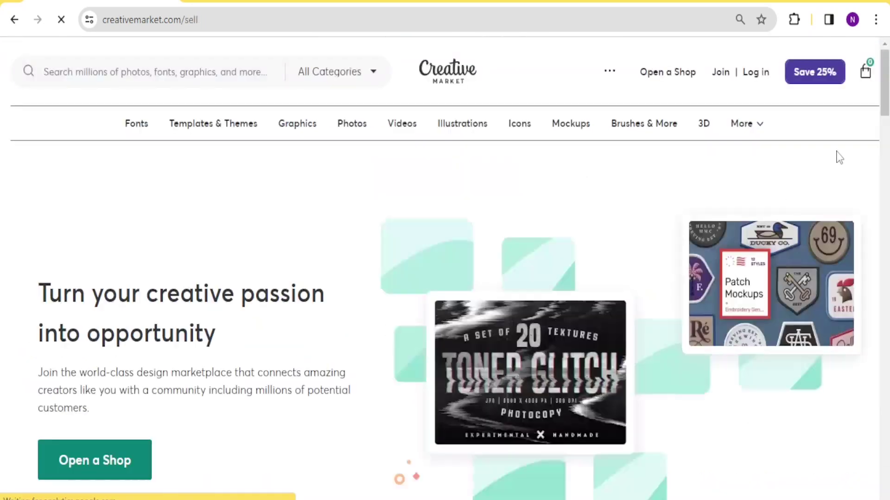
drag(885, 100, 885, 185)
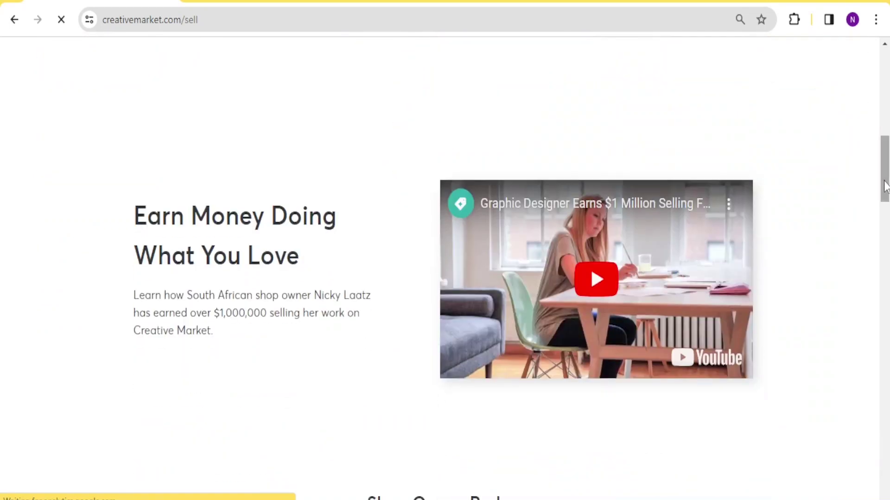
drag(885, 186, 885, 231)
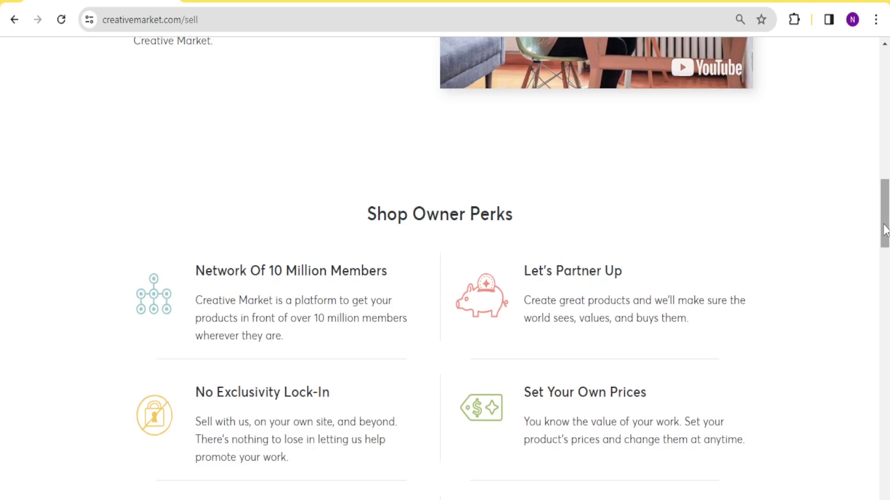
drag(886, 228, 887, 256)
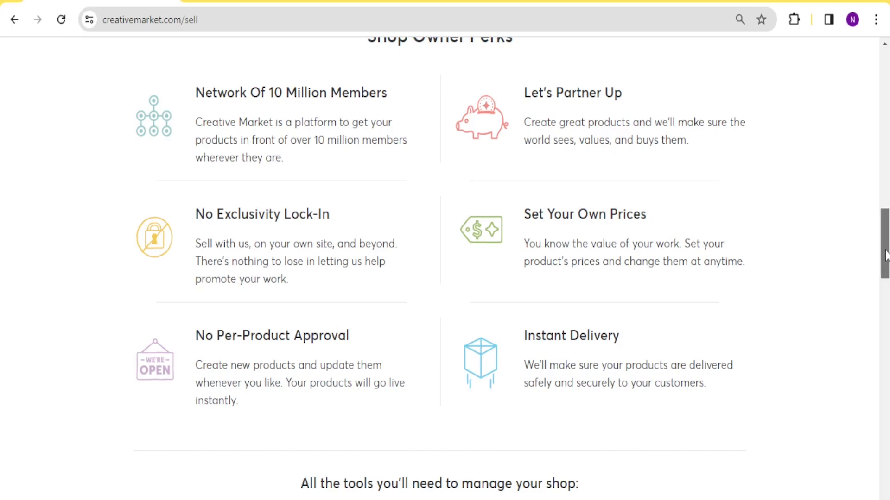
drag(885, 239, 885, 291)
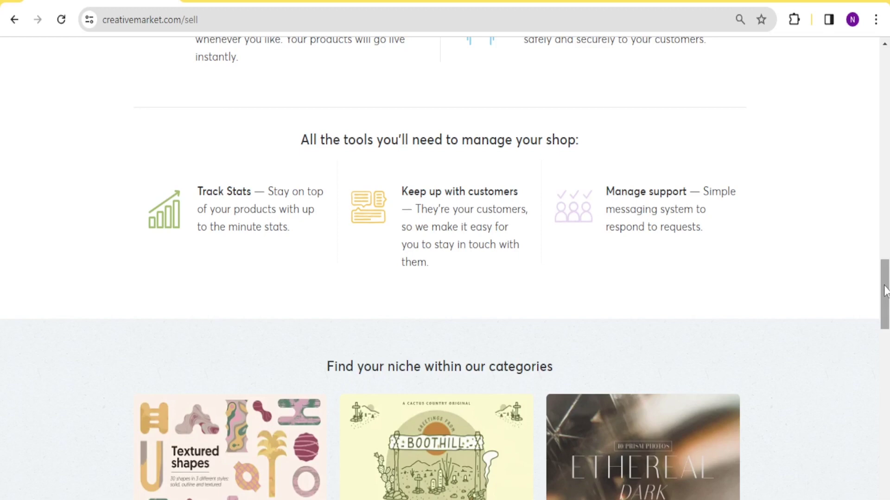
drag(884, 303, 886, 324)
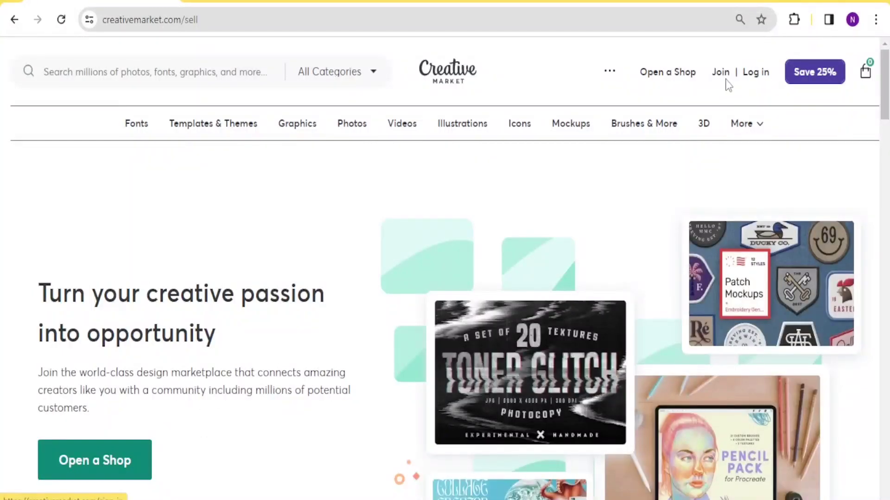
click(670, 85)
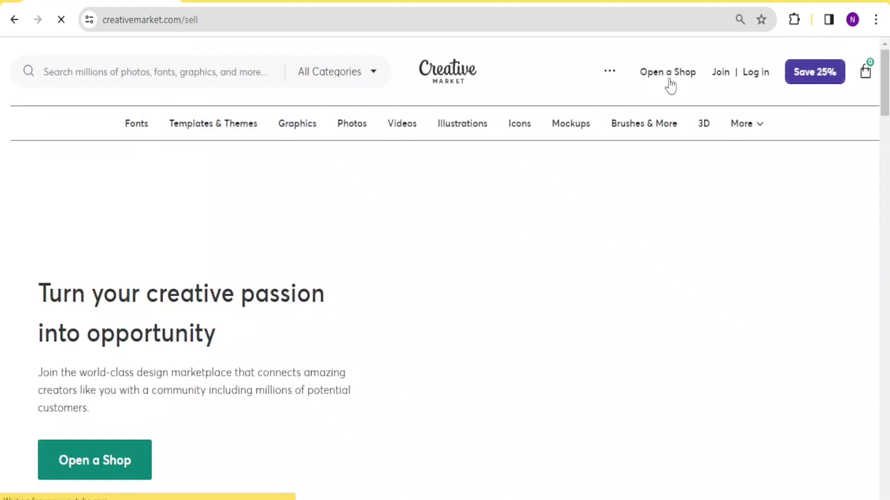
Step: Choose email sign-up and fill in the first name, last name and pasted temporary email
scroll(526, 129, down, 2)
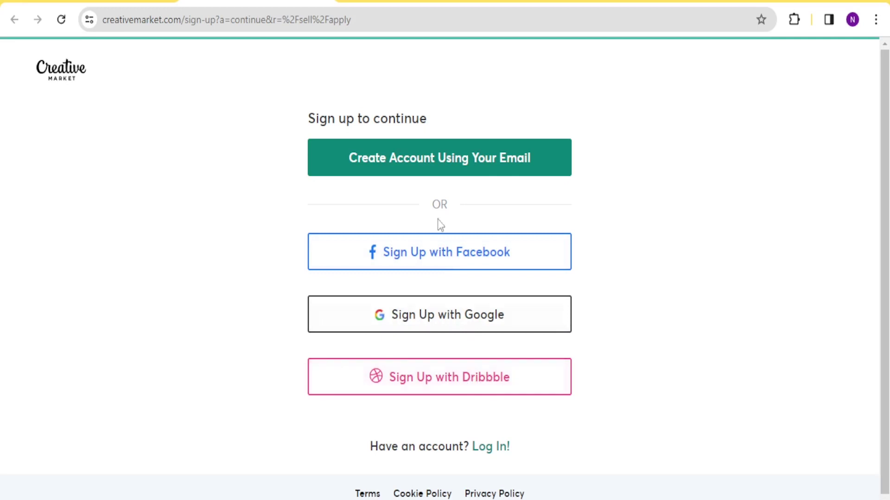
click(424, 167)
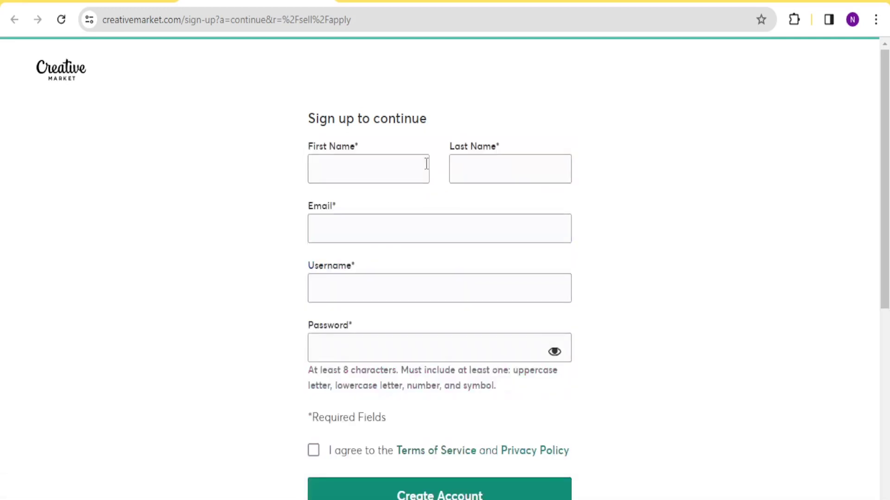
click(410, 164)
text(Joe)
click(470, 175)
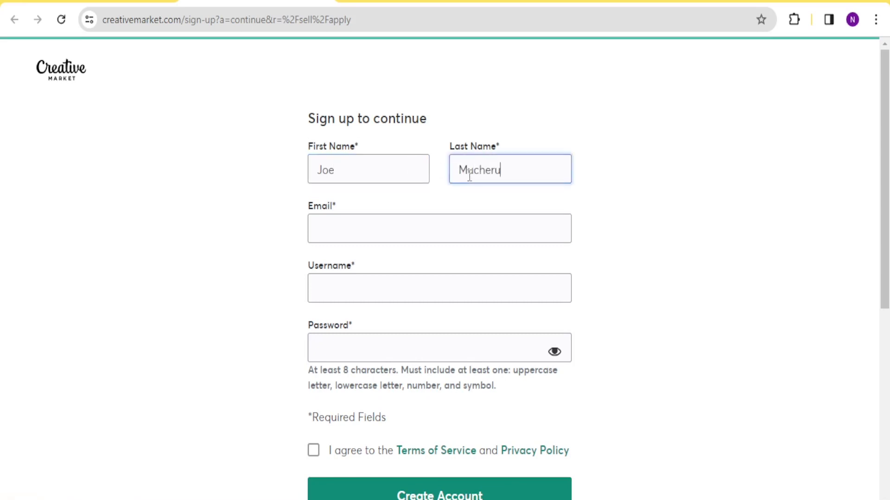
click(402, 230)
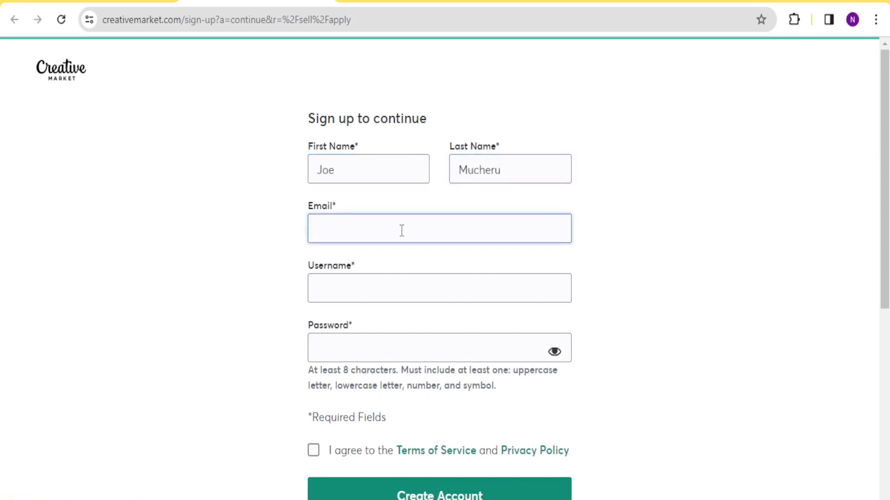
key(ctrl+v)
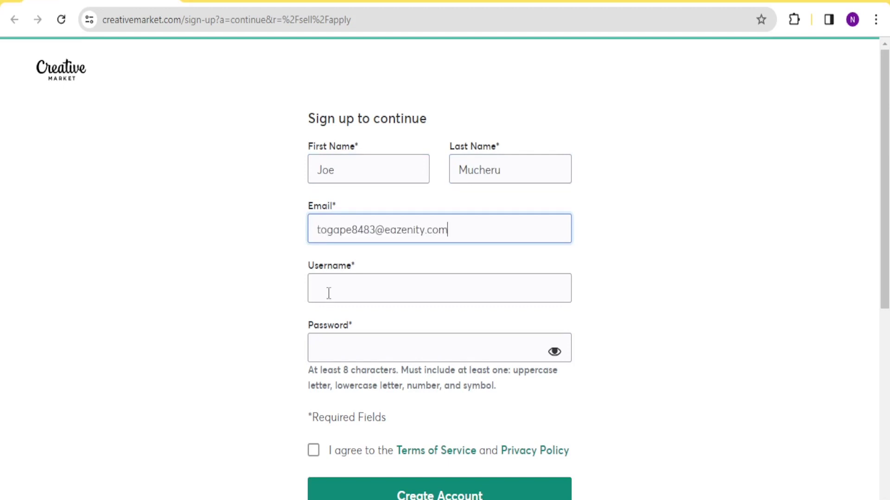
Step: Enter a username and password, accept the Terms of Service, and create the account
click(328, 292)
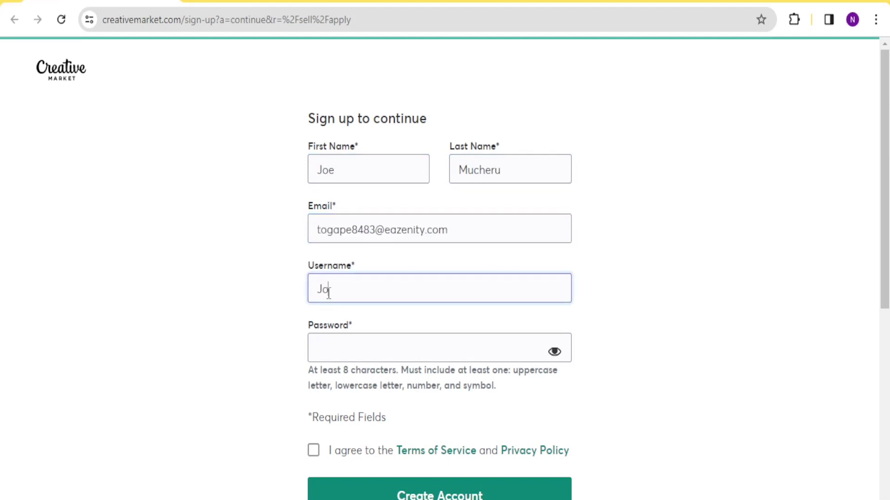
click(331, 345)
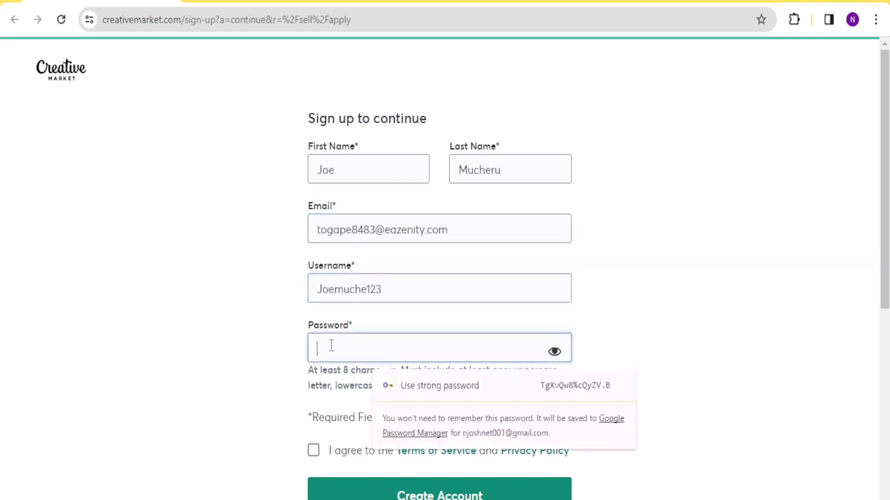
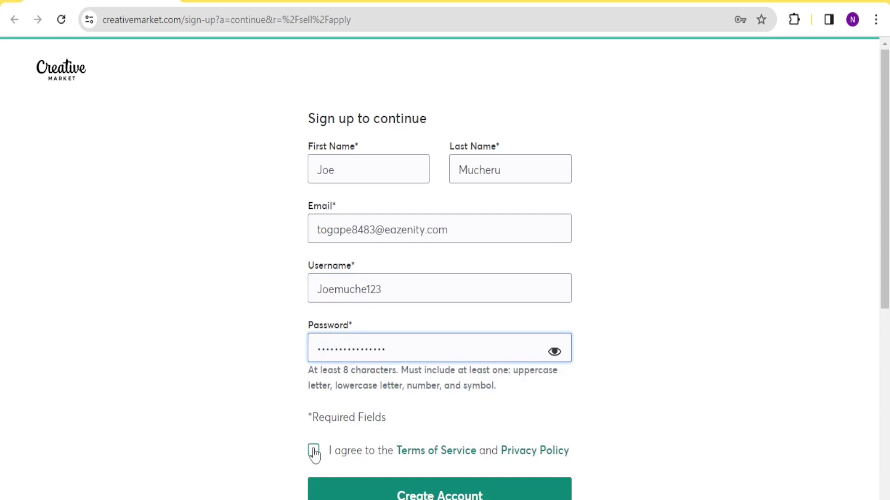
click(313, 450)
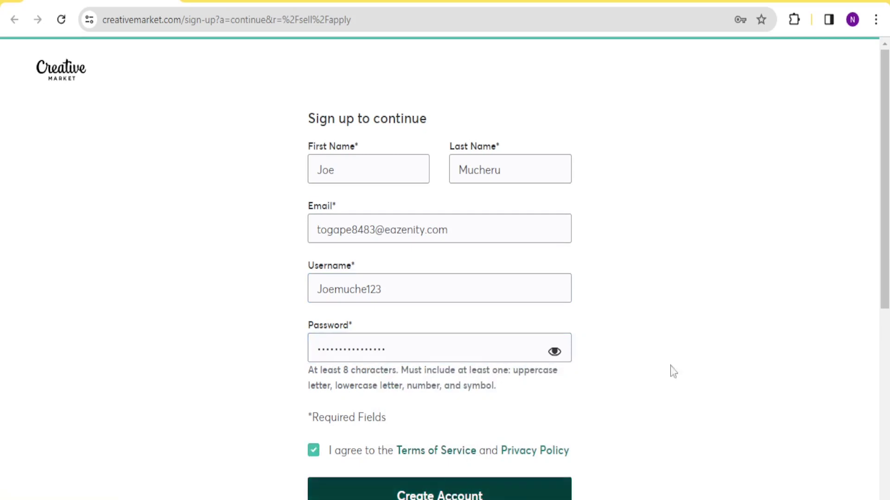
scroll(646, 360, down, 2)
scroll(646, 360, down, 2)
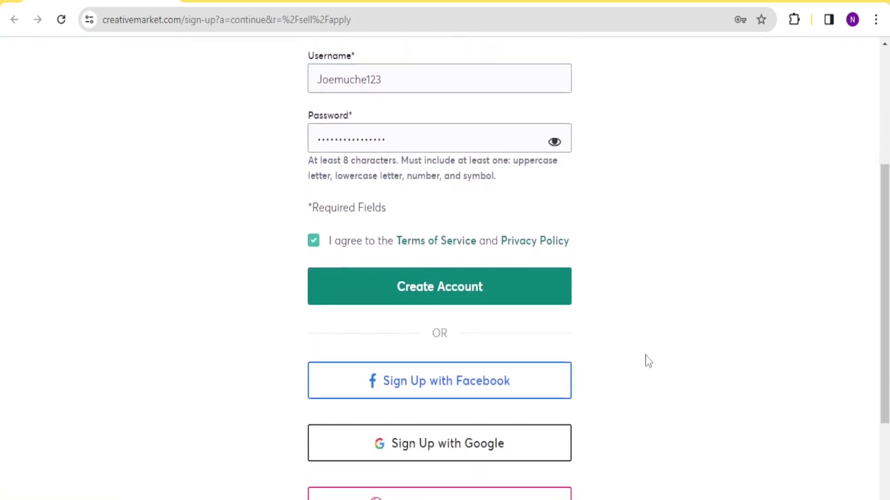
click(471, 290)
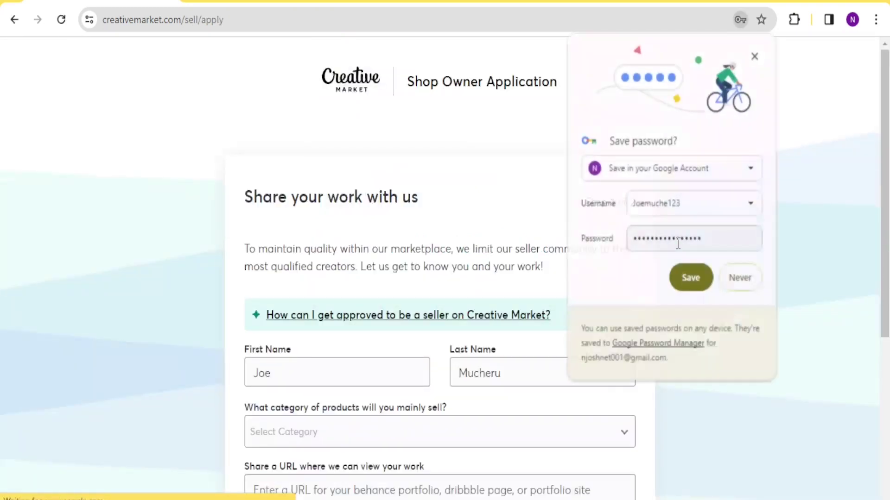
Step: Dismiss the save-password prompt and choose Templates & Themes as the main product category
click(755, 56)
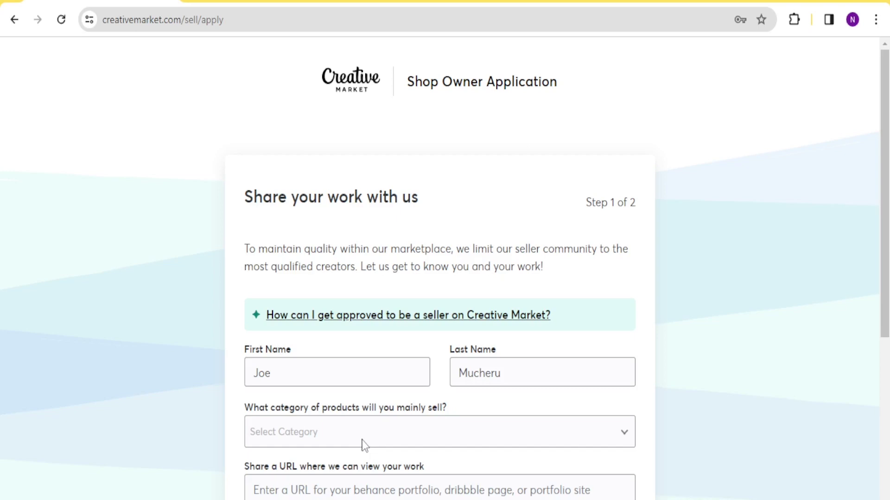
scroll(363, 445, down, 2)
scroll(364, 445, down, 2)
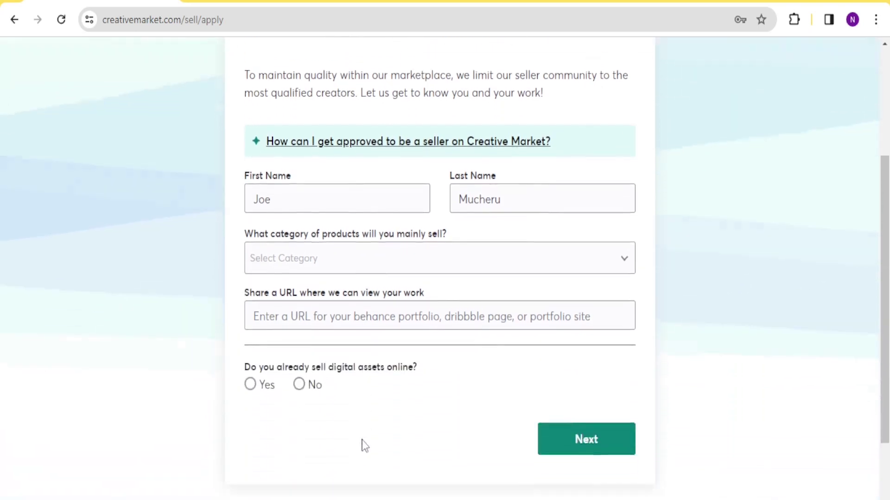
click(621, 238)
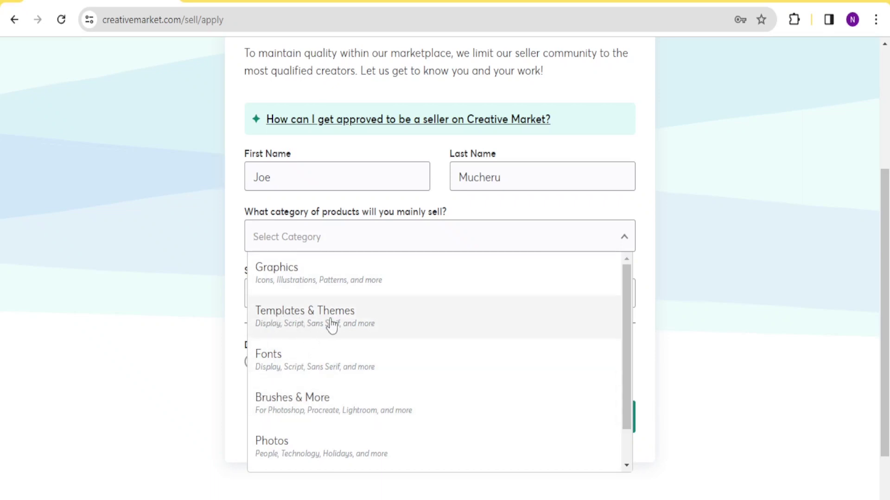
click(331, 324)
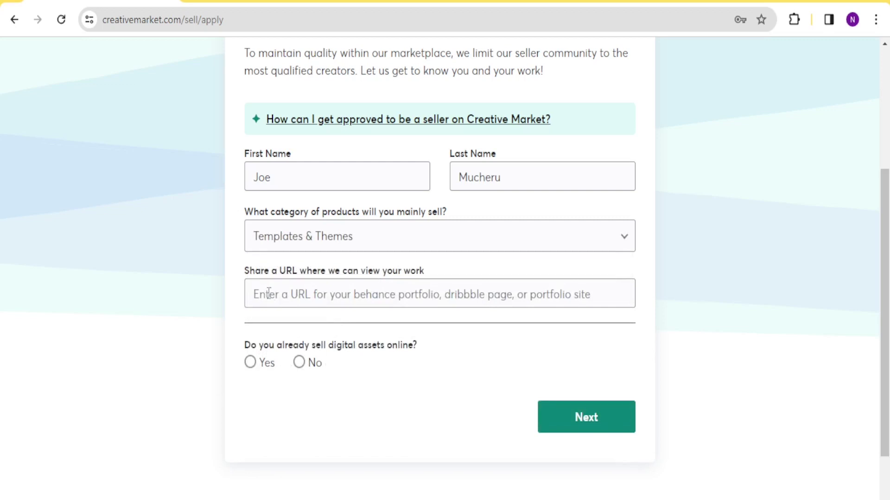
click(370, 302)
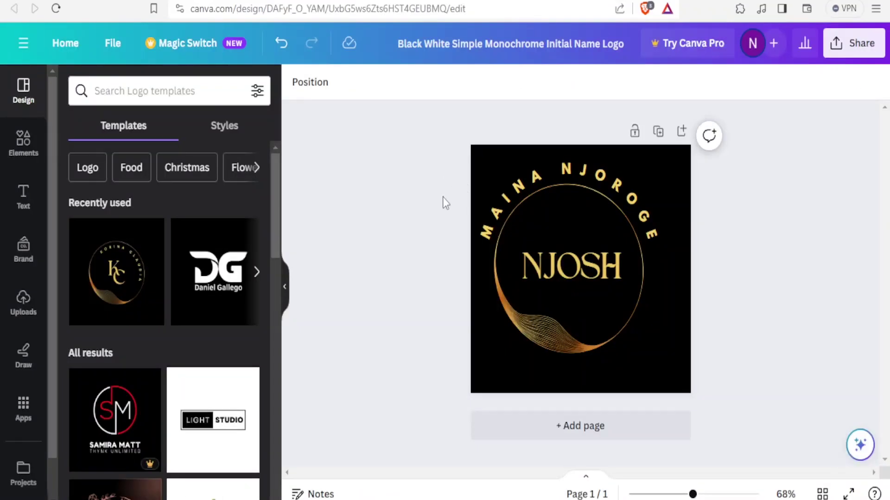
Step: Nudge the central logo text up and right, and the gold circle graphic up and left
click(582, 268)
click(526, 266)
drag(527, 266, 532, 261)
click(555, 338)
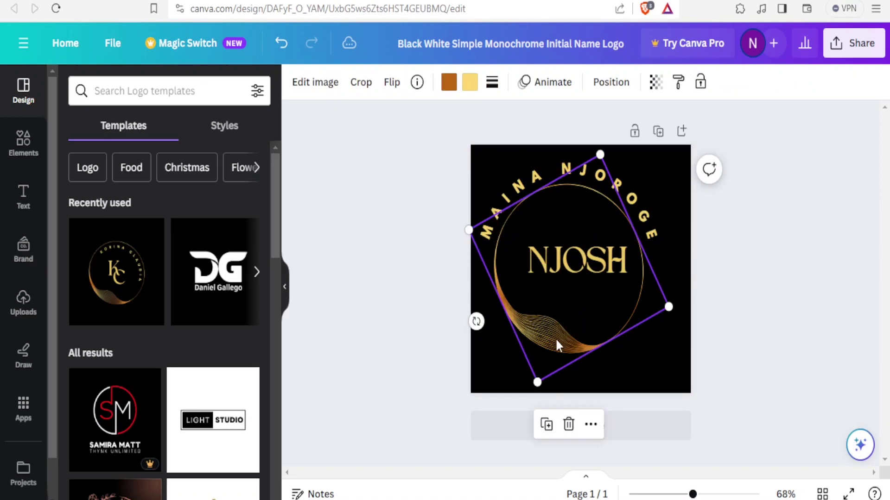
drag(561, 347, 557, 341)
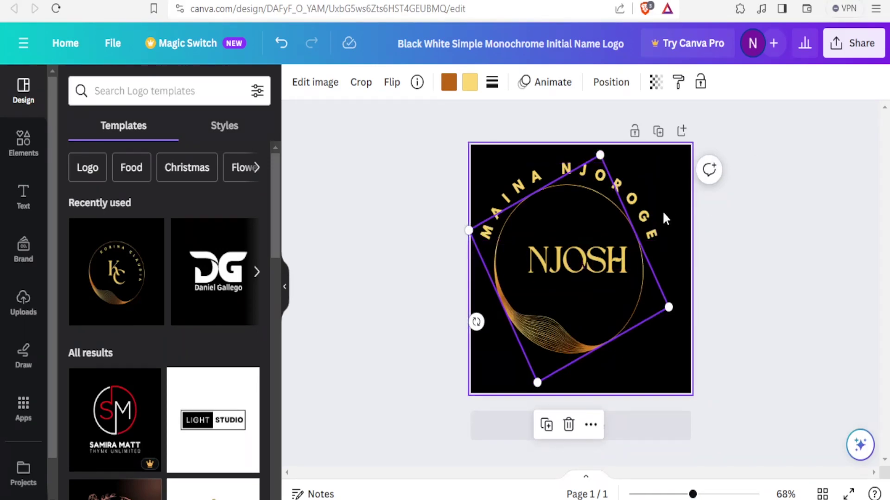
click(852, 52)
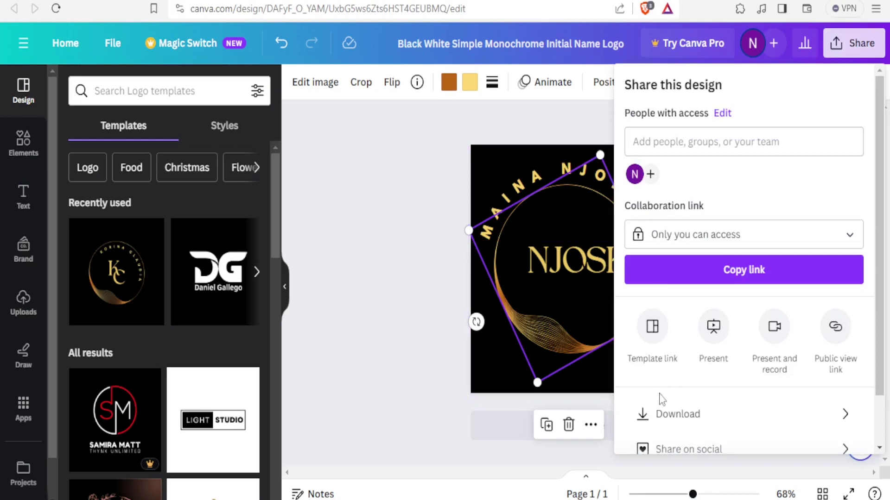
Step: Set the design's collaboration link to Anyone with the link and copy it
click(746, 277)
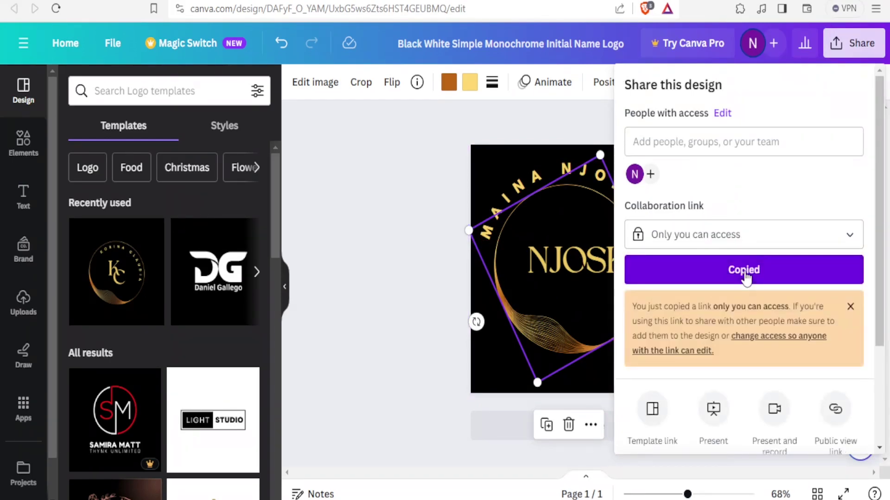
click(777, 249)
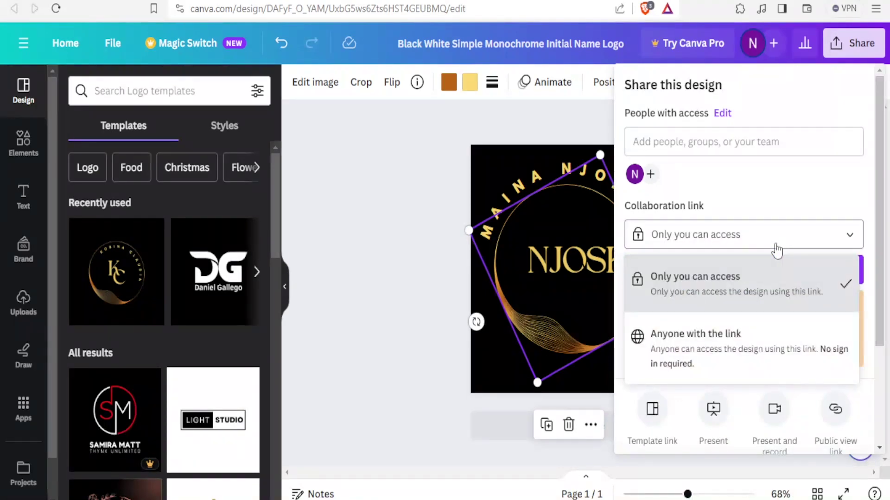
click(695, 352)
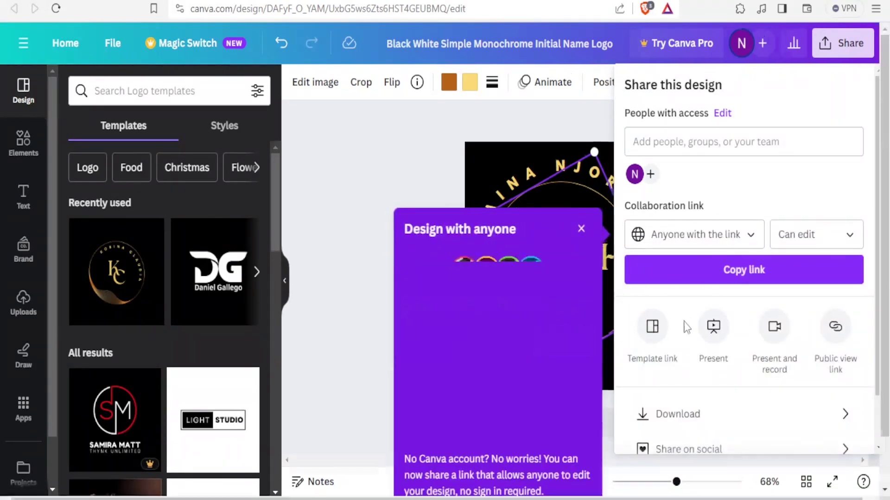
click(708, 269)
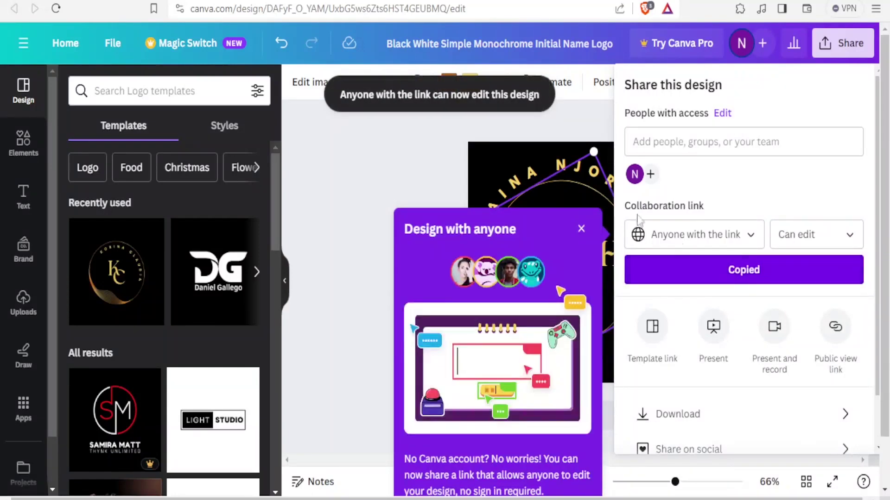
click(440, 294)
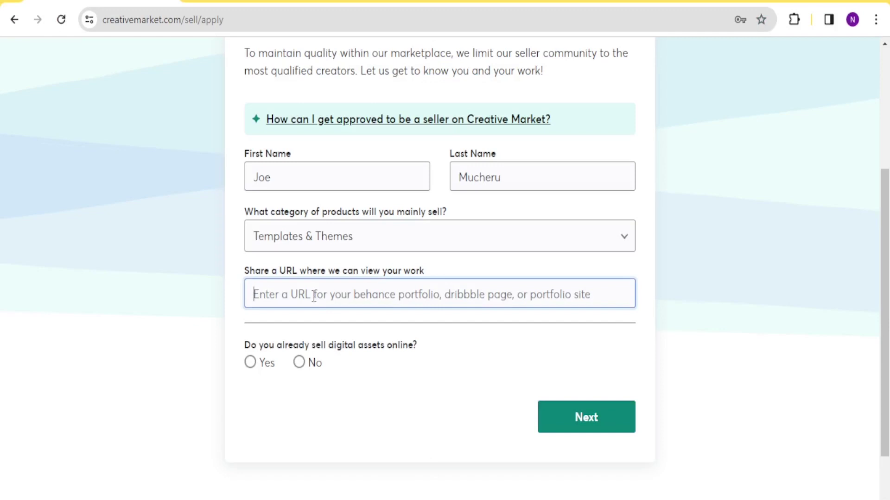
Step: Paste the Canva link as the work URL, confirm permission, and answer No to selling online
key(ctrl+v)
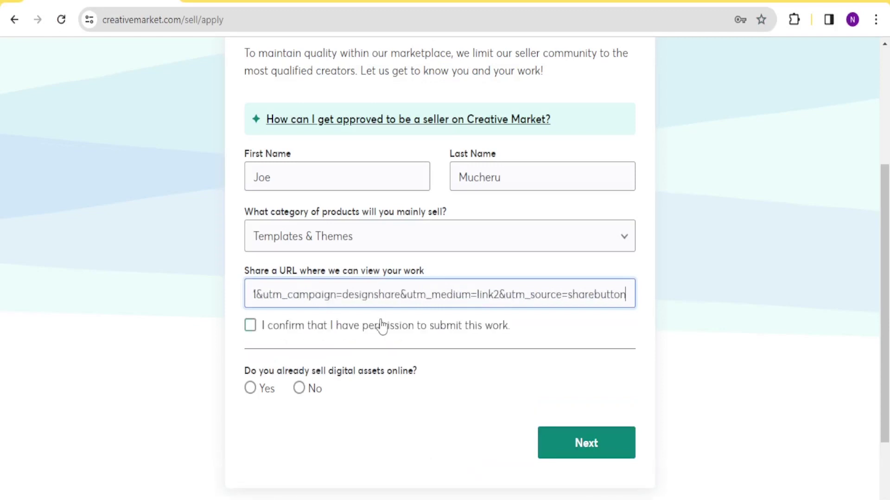
click(250, 326)
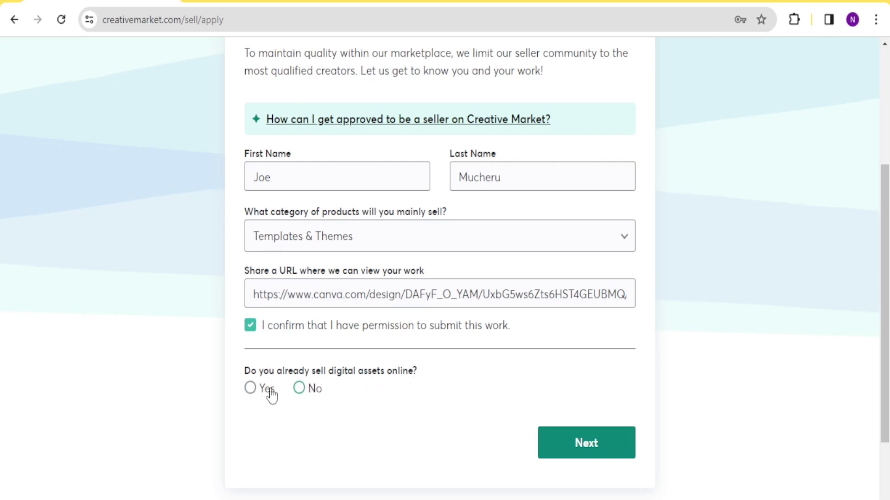
click(250, 390)
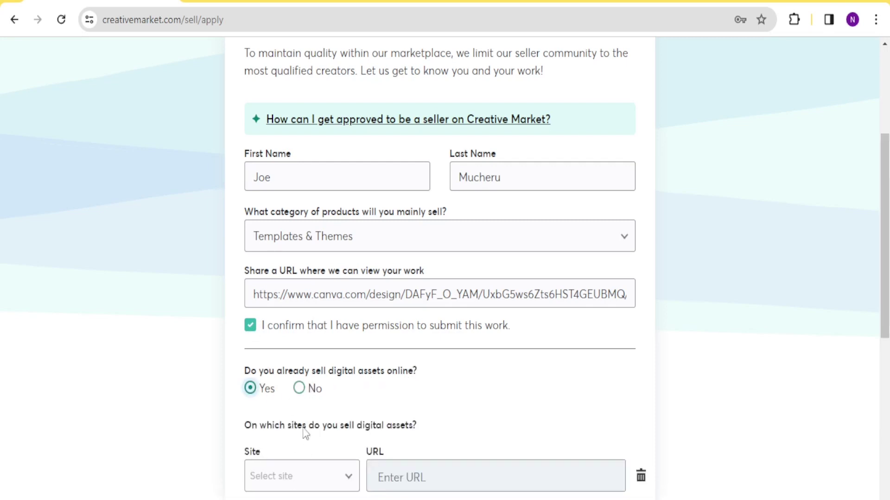
scroll(304, 430, down, 7)
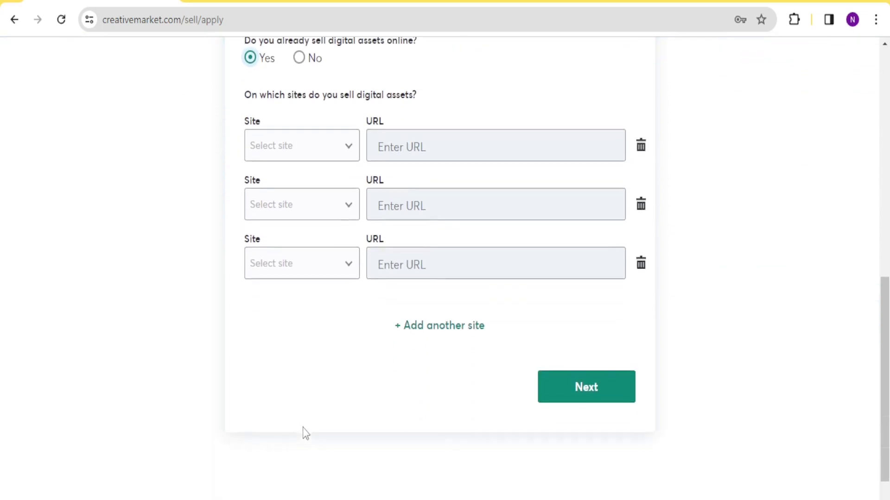
scroll(302, 427, up, 1)
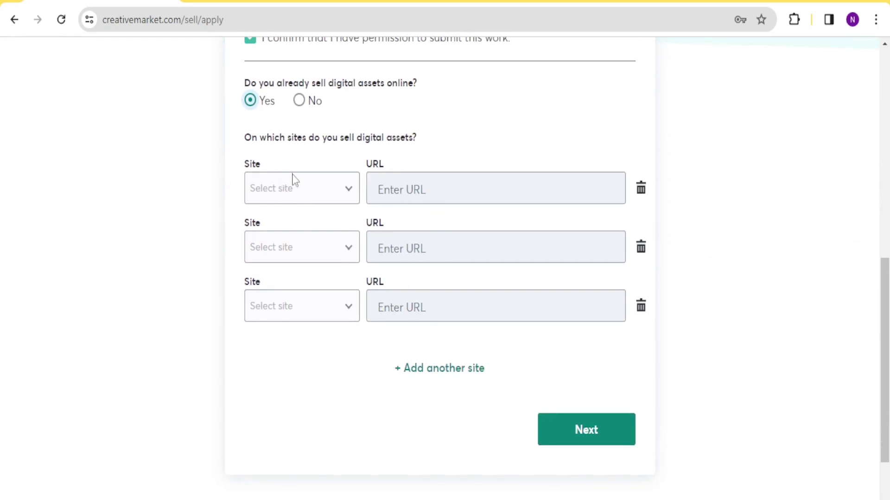
click(348, 190)
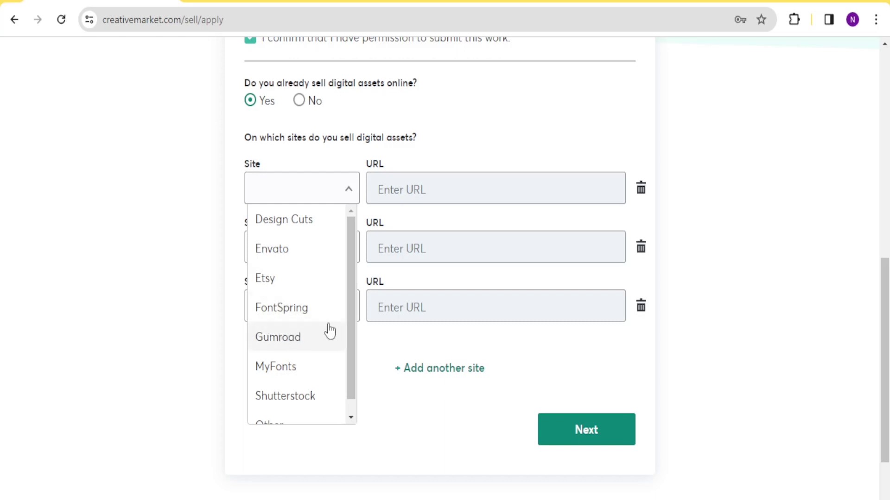
scroll(351, 265, down, 1)
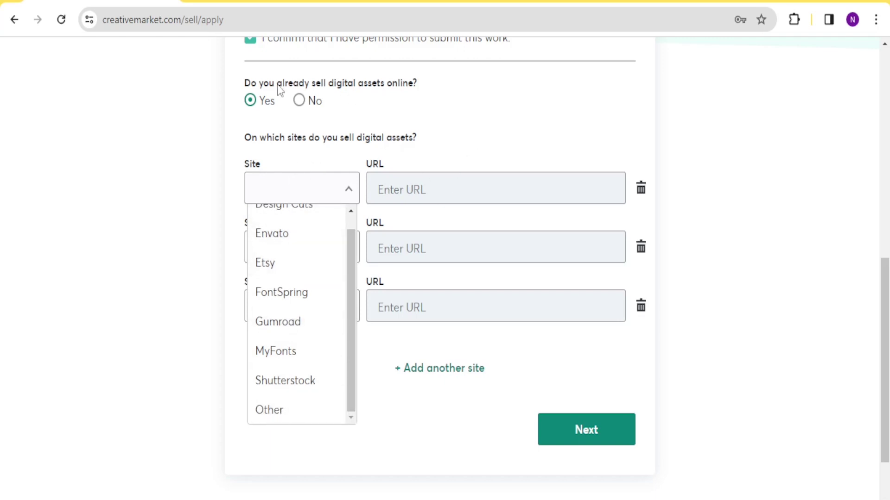
click(298, 100)
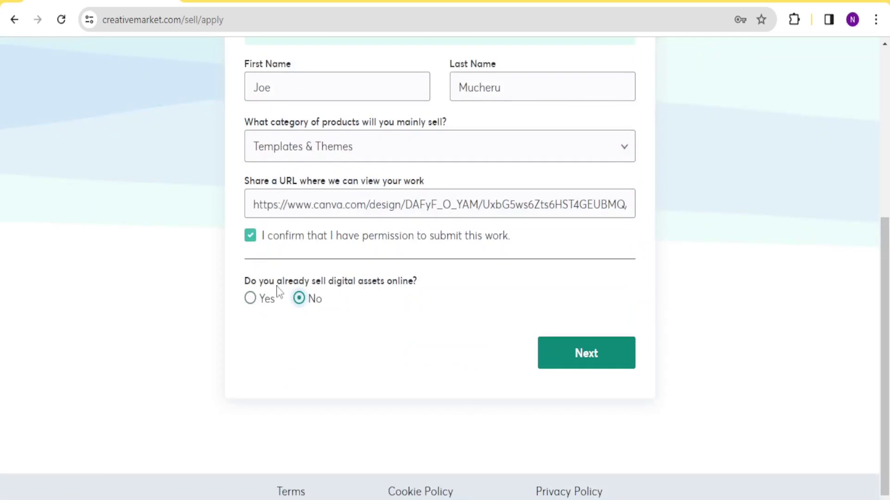
Step: Answer side project for motivation, set experience, pick ads and social media marketing, then submit
click(587, 358)
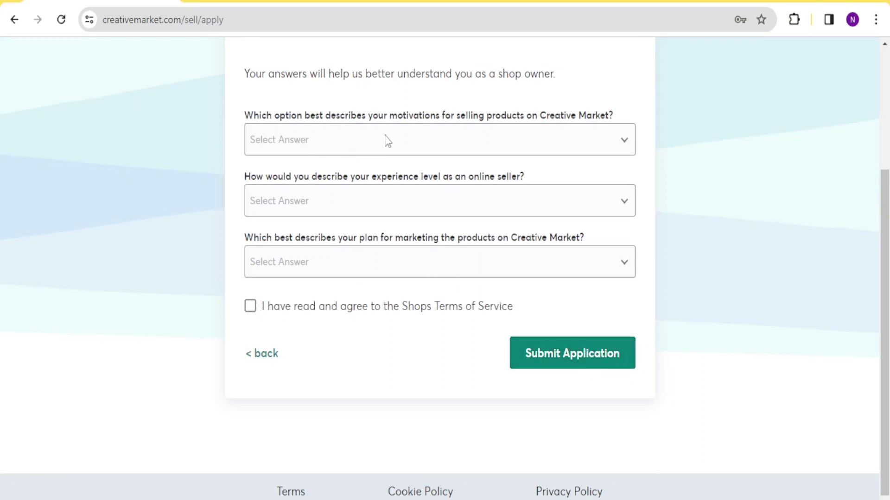
click(624, 142)
click(369, 225)
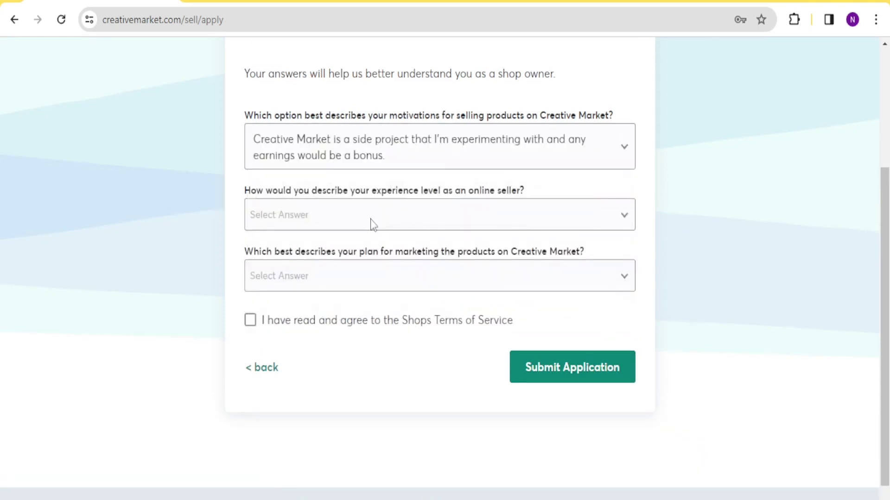
click(623, 218)
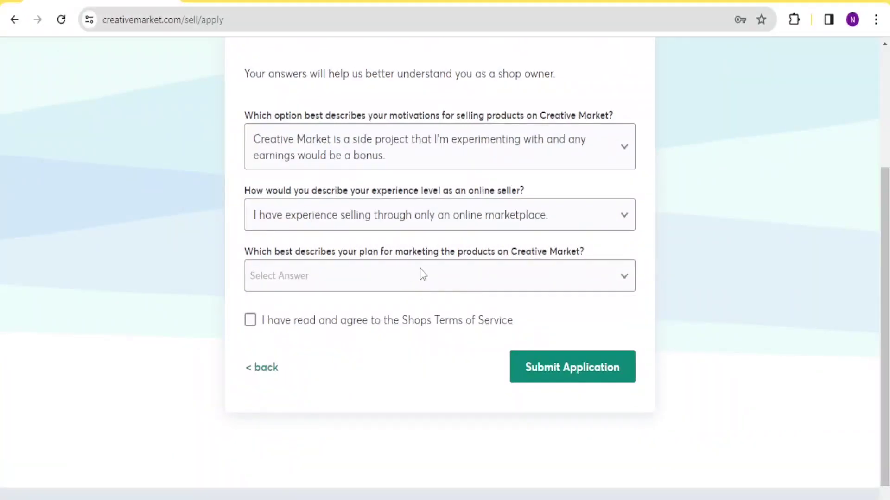
click(625, 277)
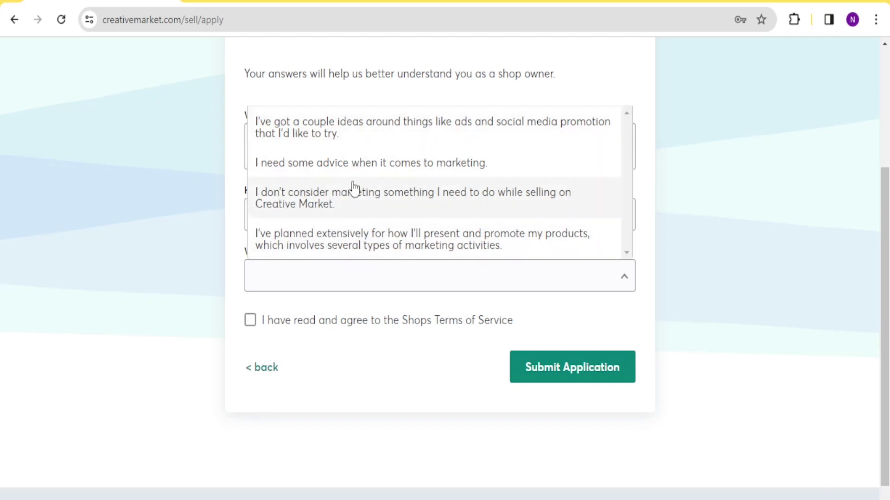
click(361, 134)
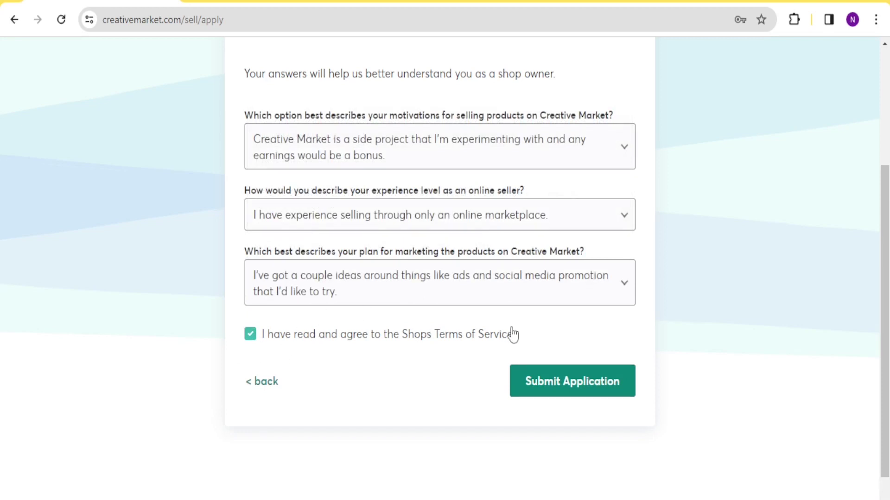
click(529, 385)
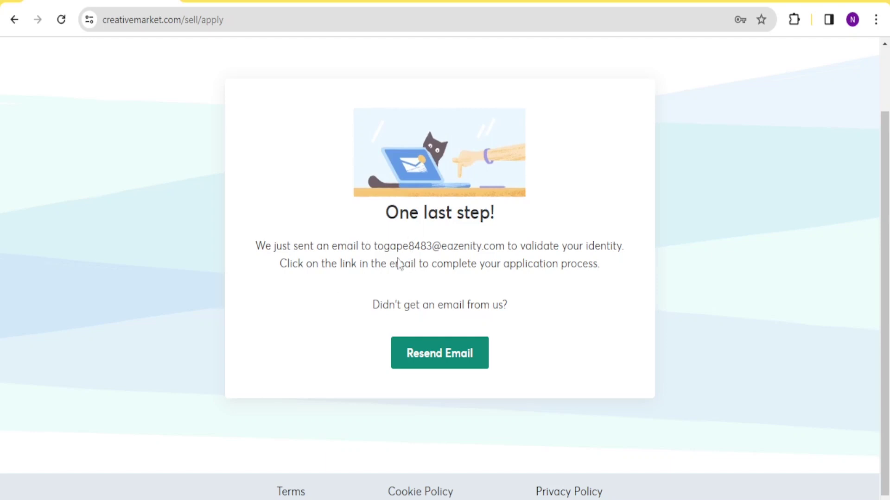
Step: Check the Temp Mail inbox for Creative Market emails, then return to the device-authorized page
click(256, 1)
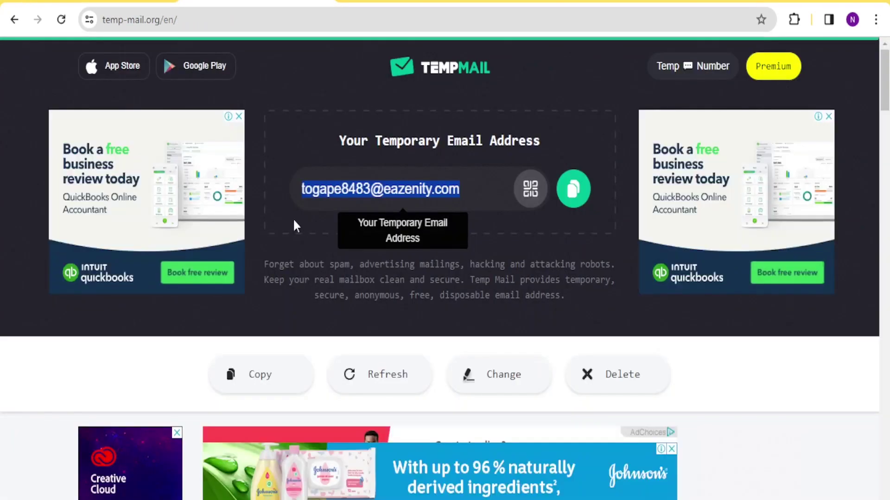
scroll(360, 339, down, 5)
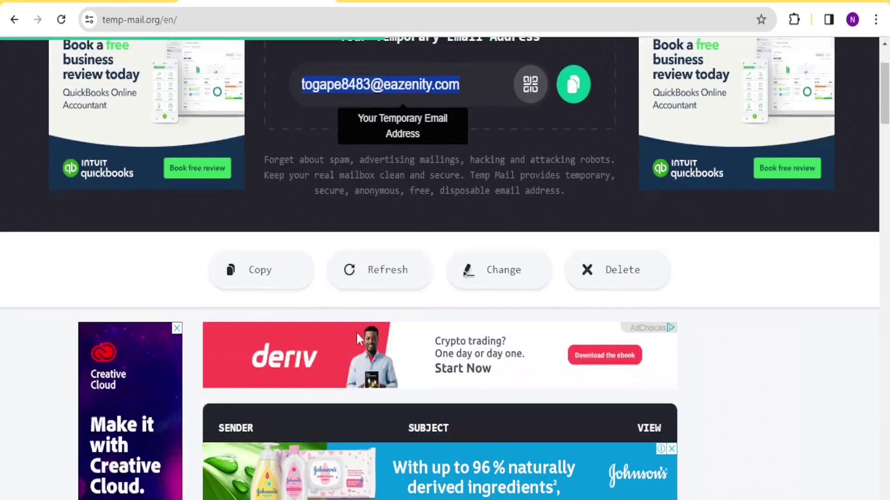
scroll(359, 340, down, 2)
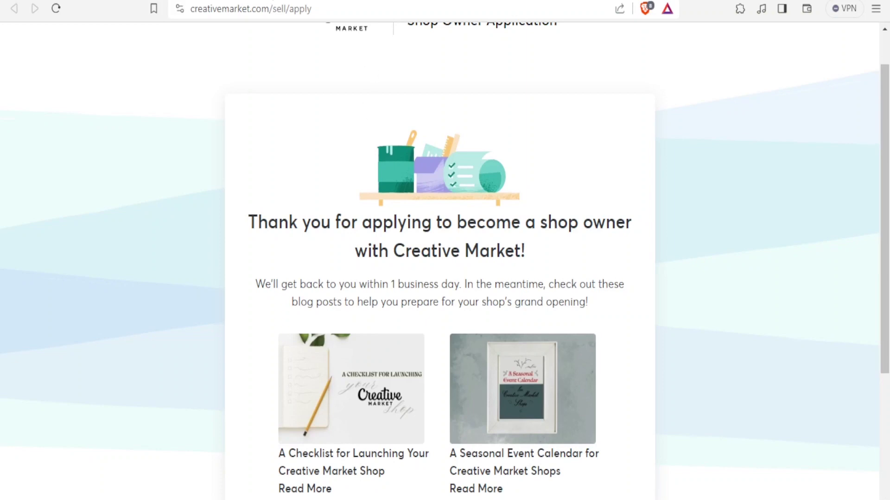
key(alt+Left)
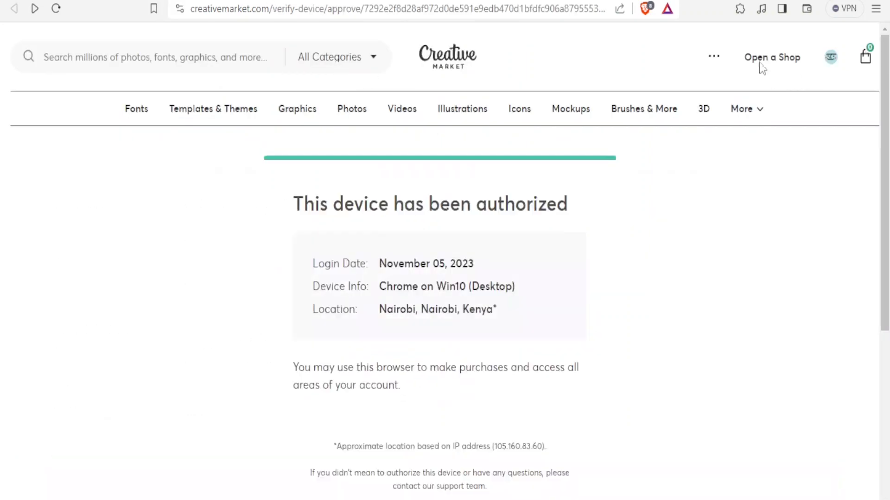
mouse_move(831, 58)
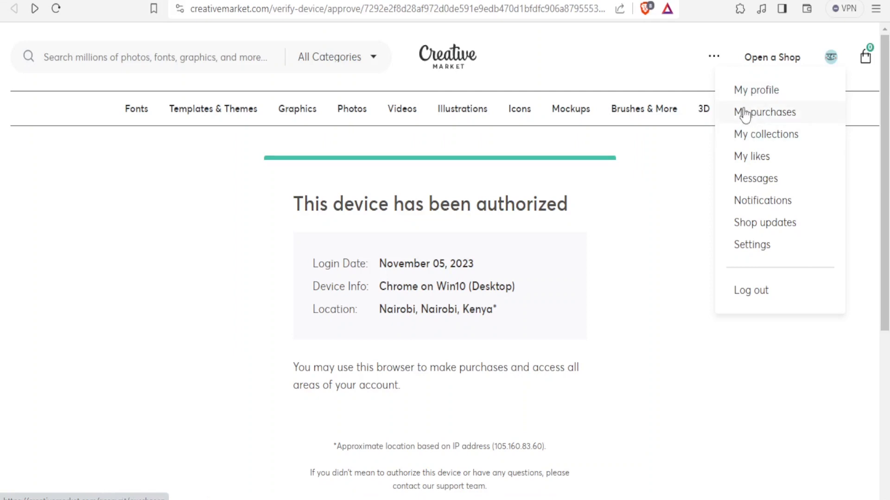
click(752, 94)
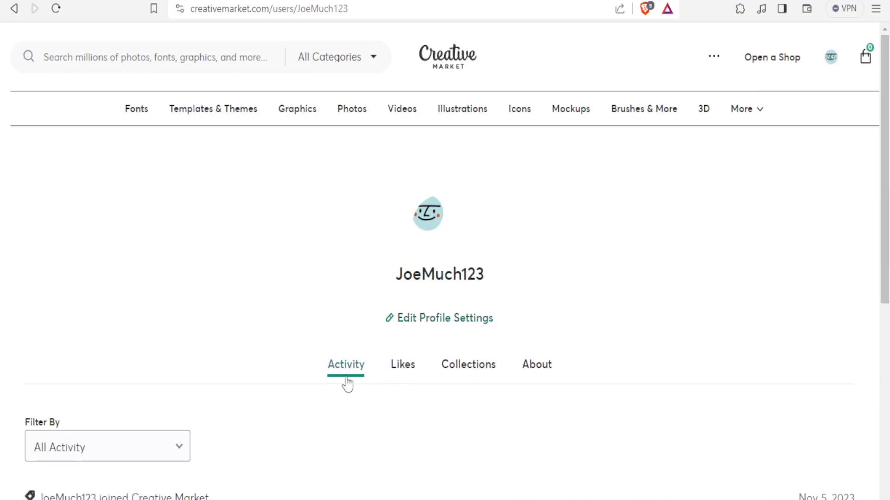
scroll(347, 384, down, 3)
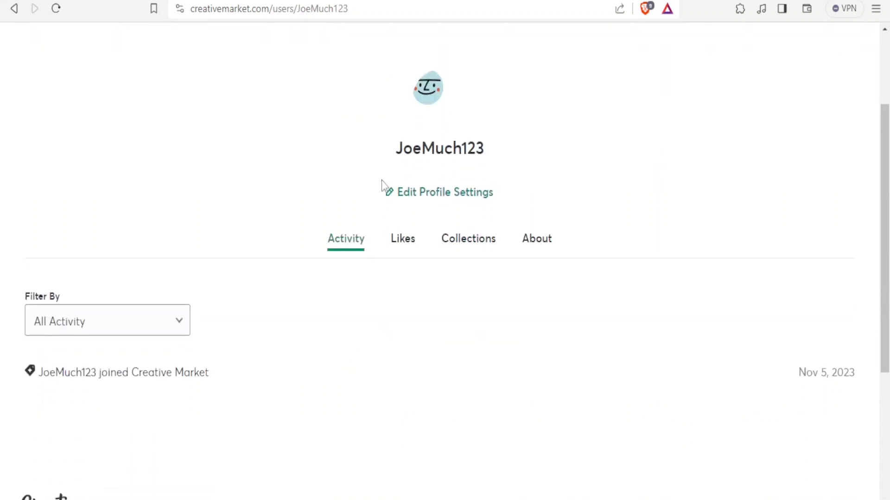
click(477, 248)
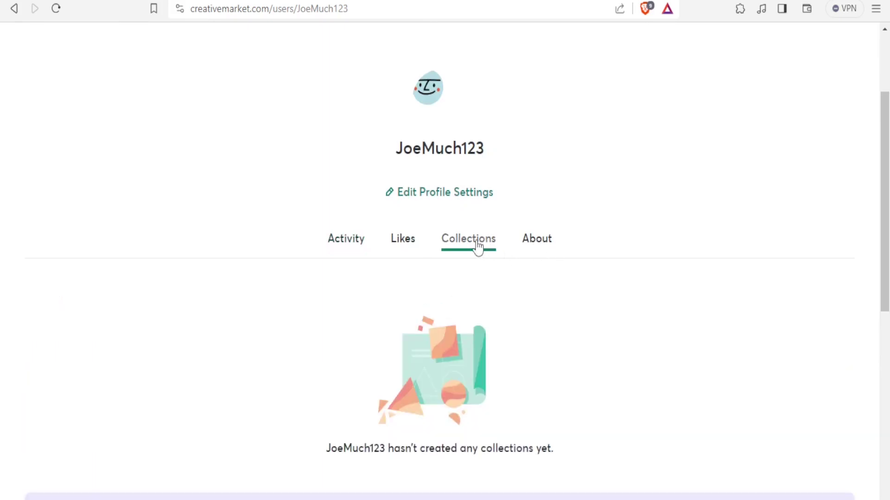
scroll(477, 247, up, 2)
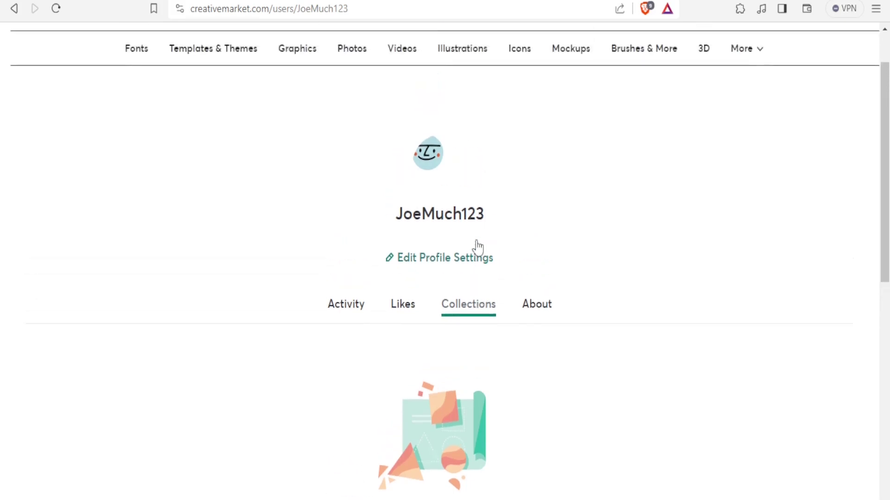
scroll(477, 247, down, 6)
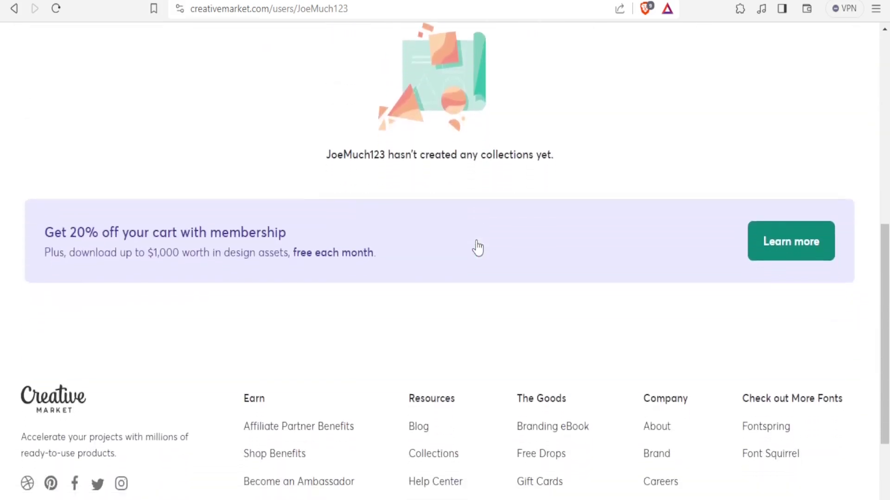
scroll(477, 247, up, 8)
click(830, 57)
click(749, 245)
scroll(422, 324, down, 10)
scroll(422, 325, down, 5)
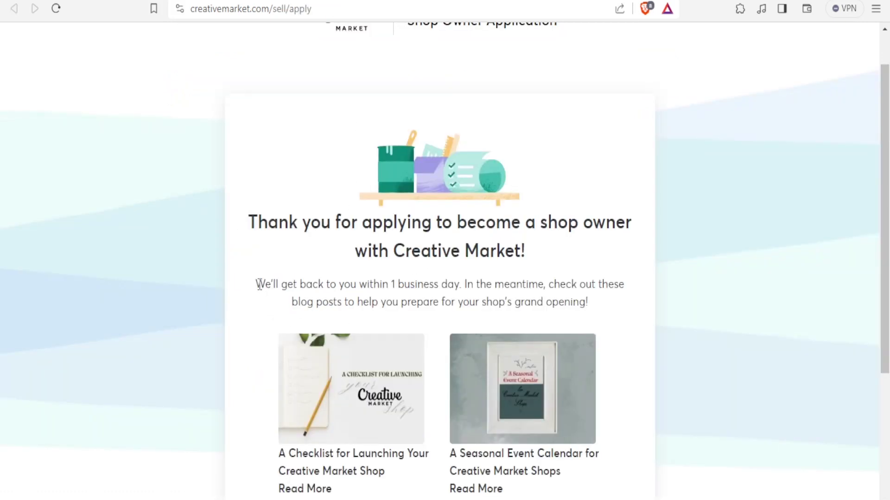
drag(258, 285, 552, 287)
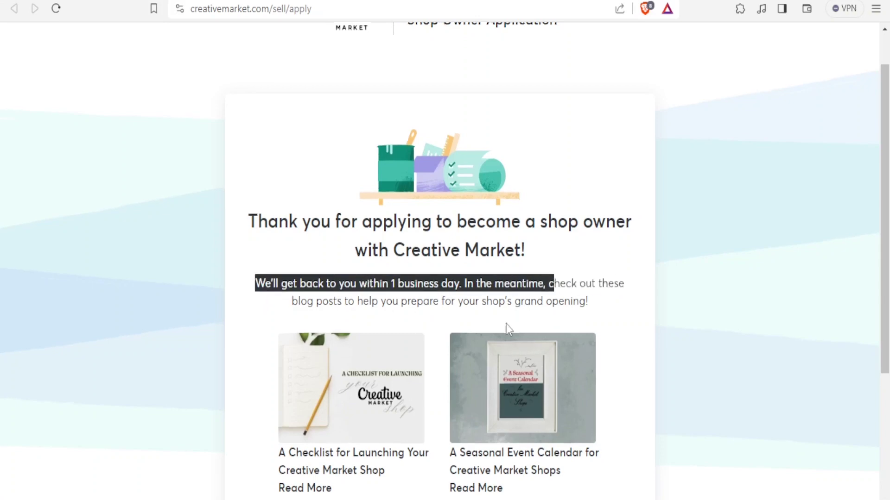
scroll(506, 324, down, 2)
scroll(506, 330, down, 2)
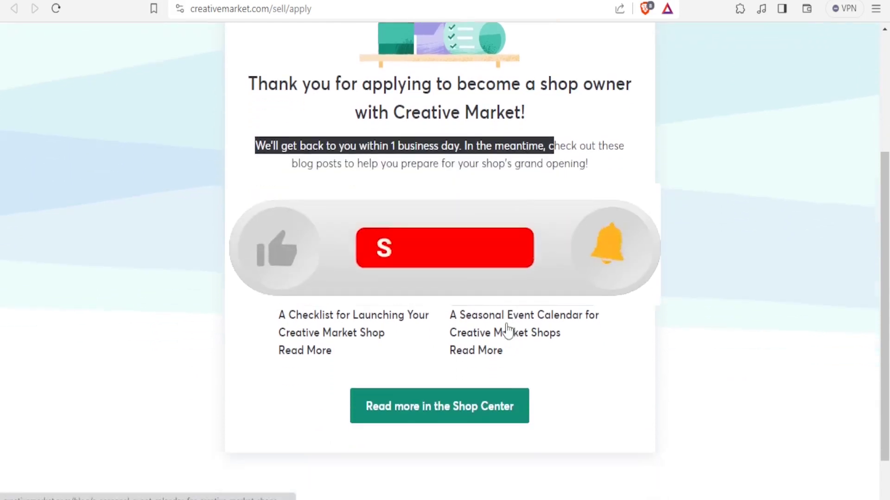
scroll(506, 330, up, 3)
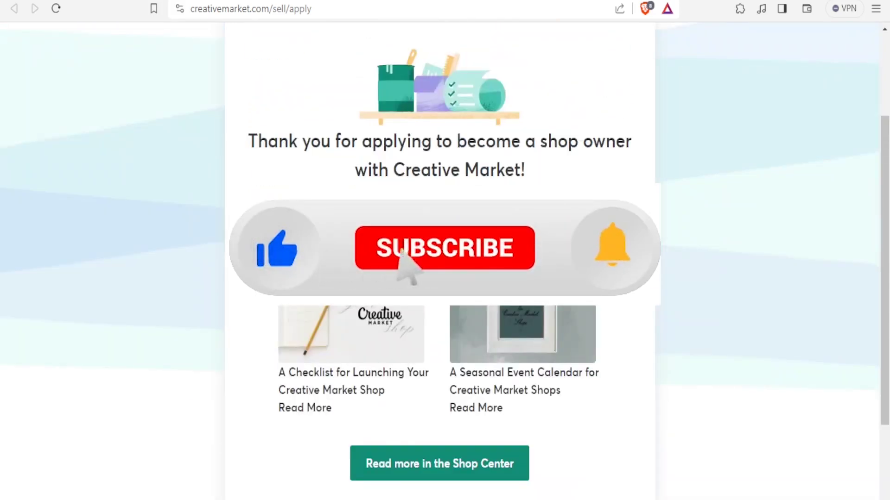